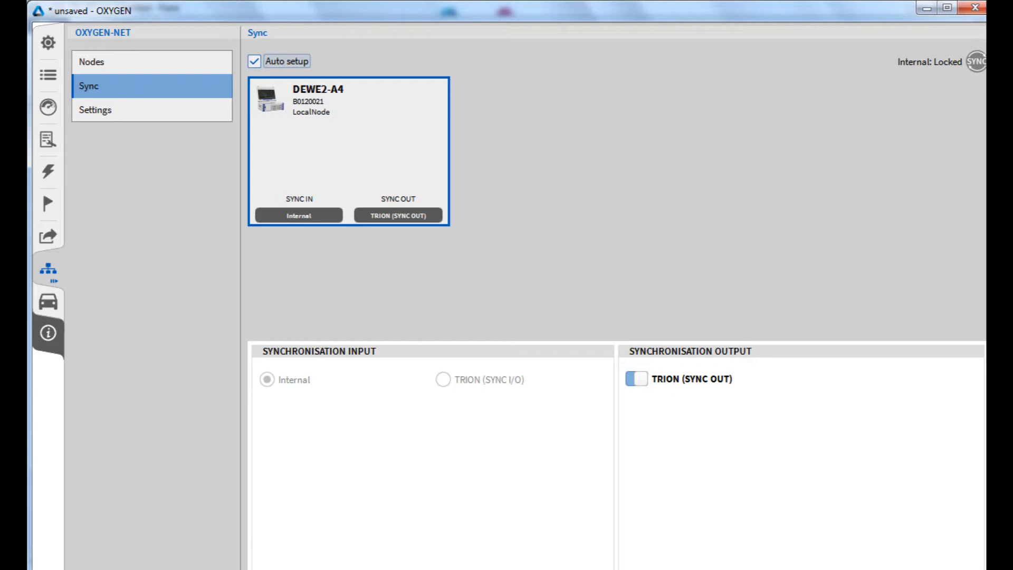
Review the OXYGEN-NET settings on DEWE2-A4 and the nodes, synchronisation and general settings on DEWE2-PA7
click(152, 110)
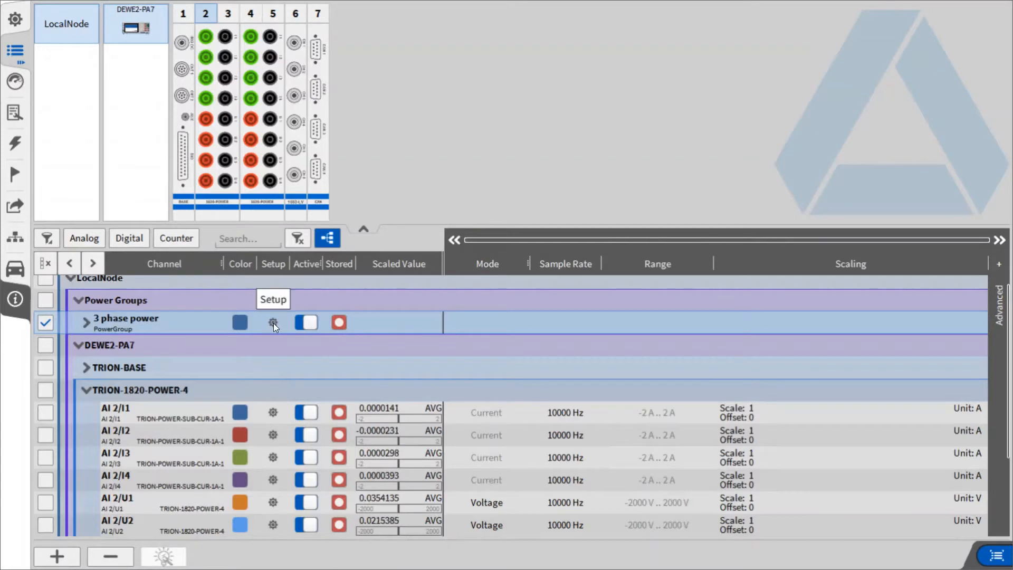
click(17, 235)
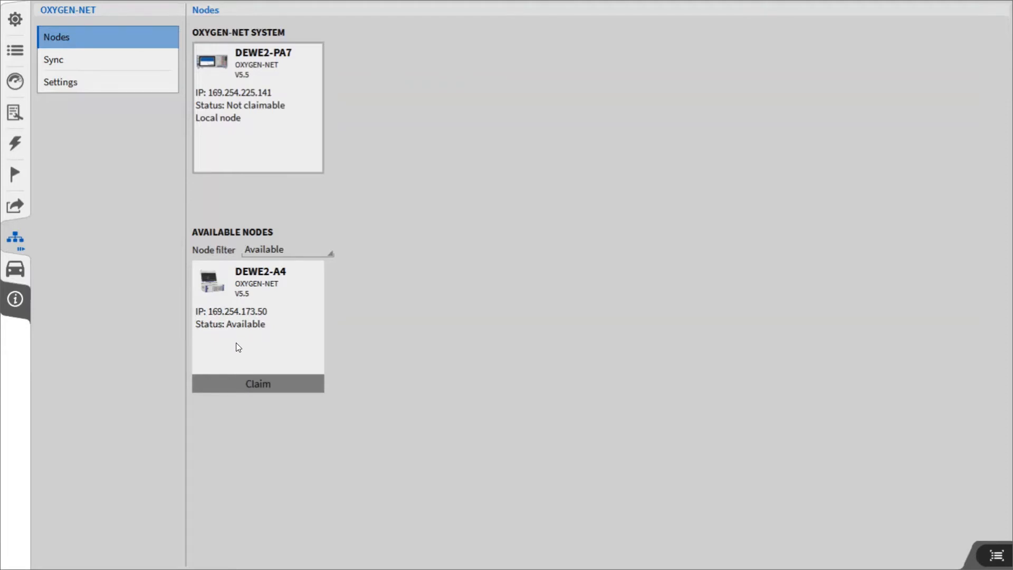
click(66, 59)
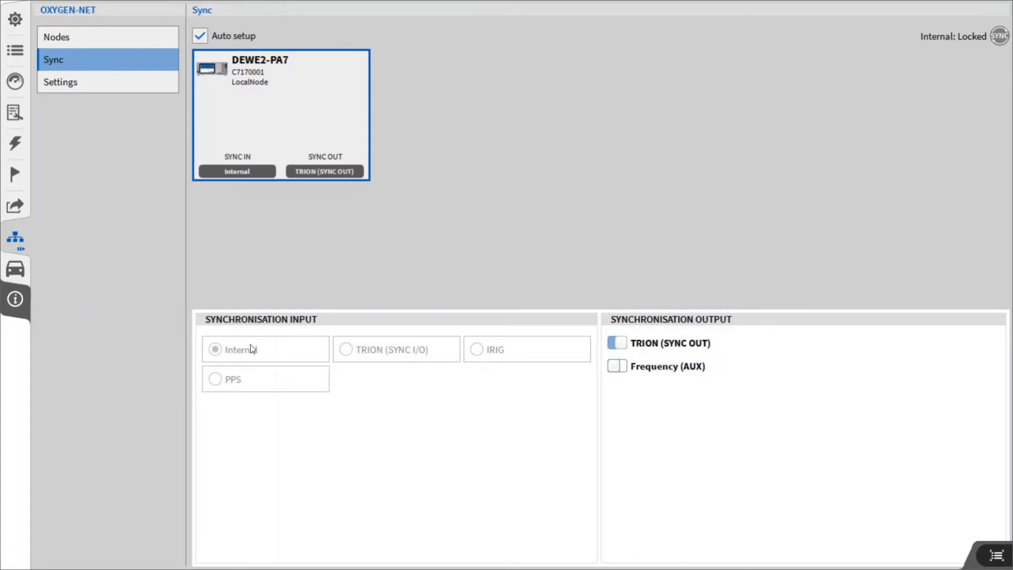
click(79, 84)
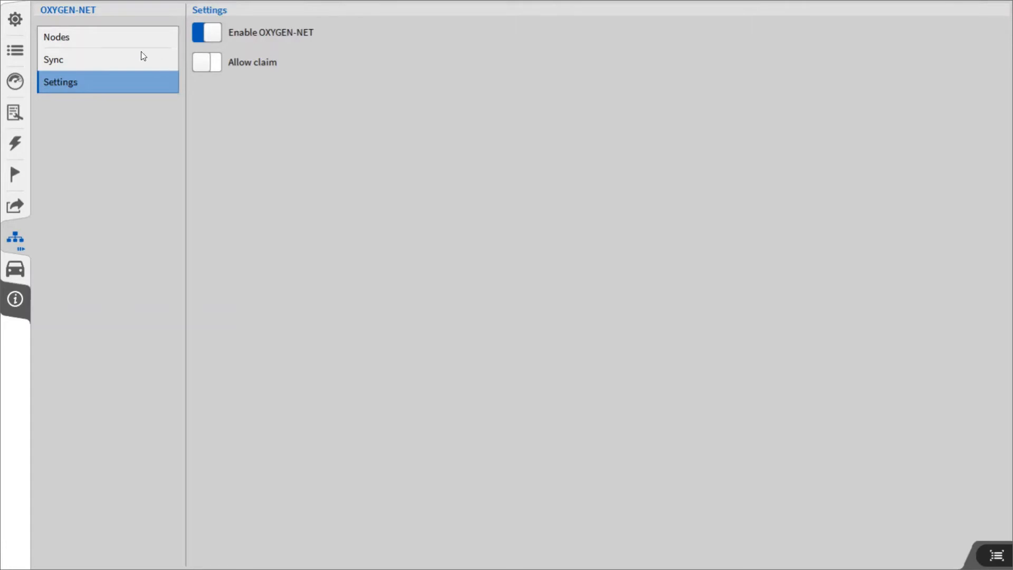
Claim the available DEWE2-A4 node for the DEWE2-PA7 OXYGEN-NET system
click(72, 35)
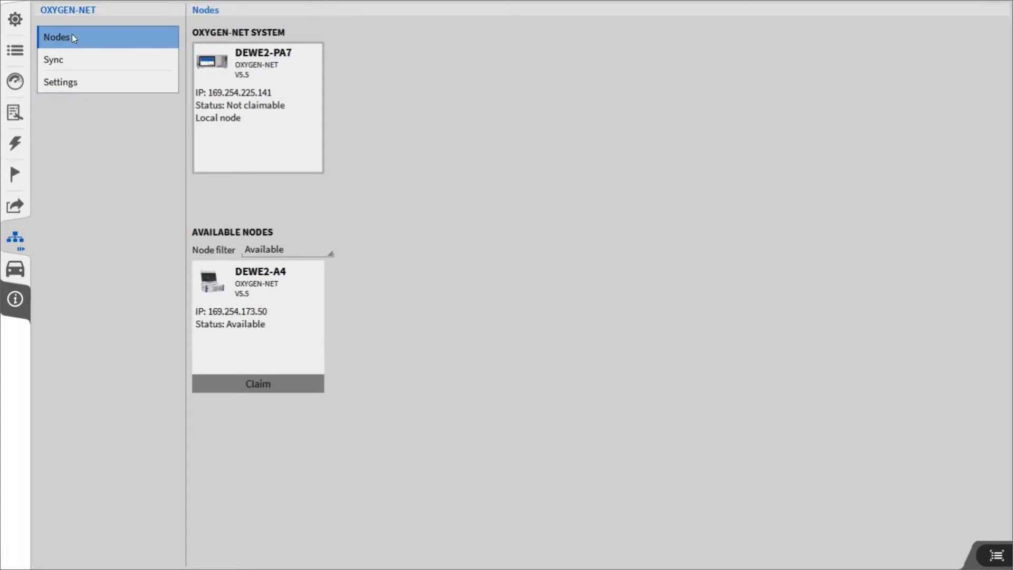
click(270, 386)
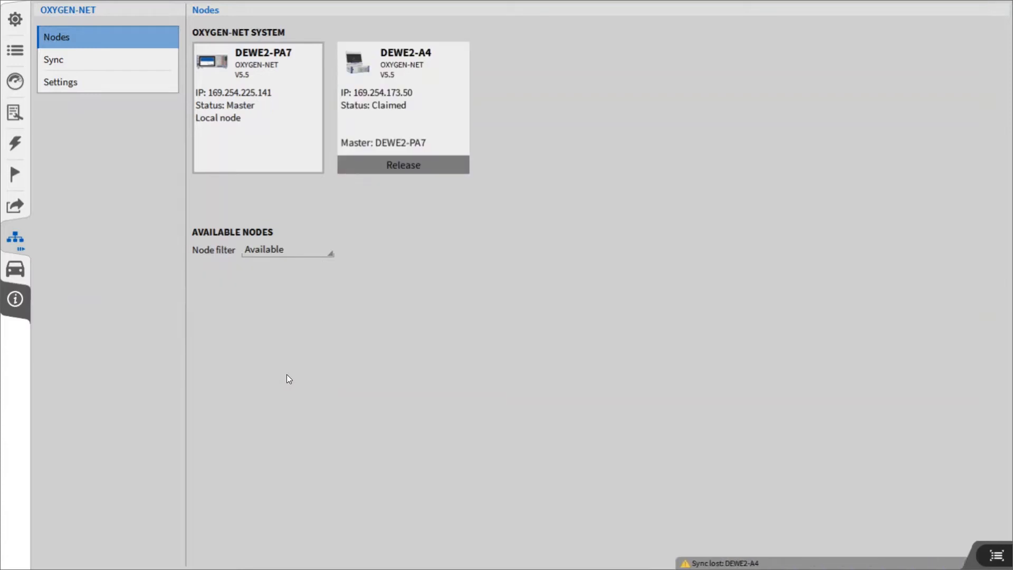
In the data channels, collapse the DEWE2-PA7 group and both DEWE2-A4 modules, leaving only the first TRION-2402-V-8-B expanded
click(15, 51)
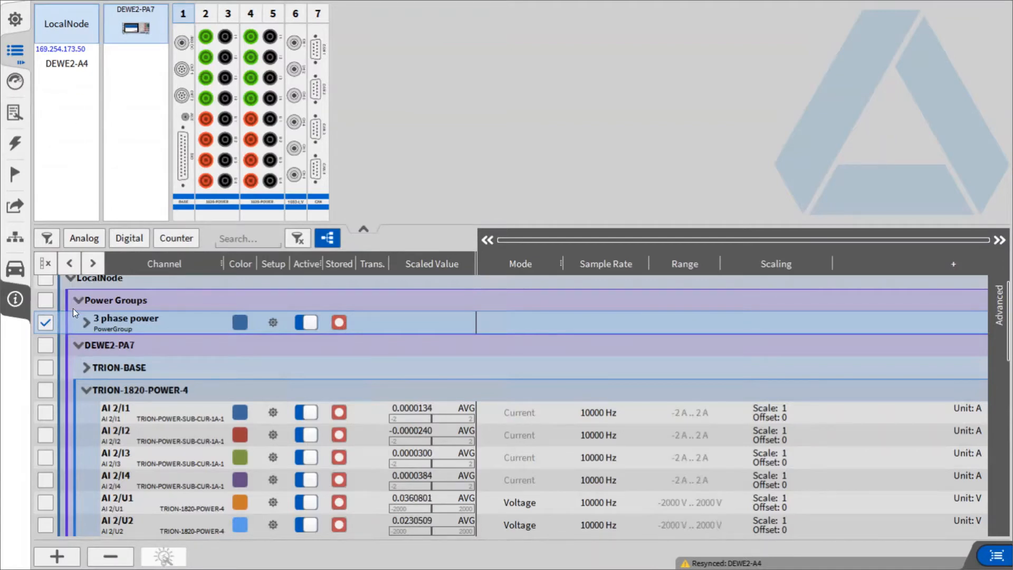
click(77, 345)
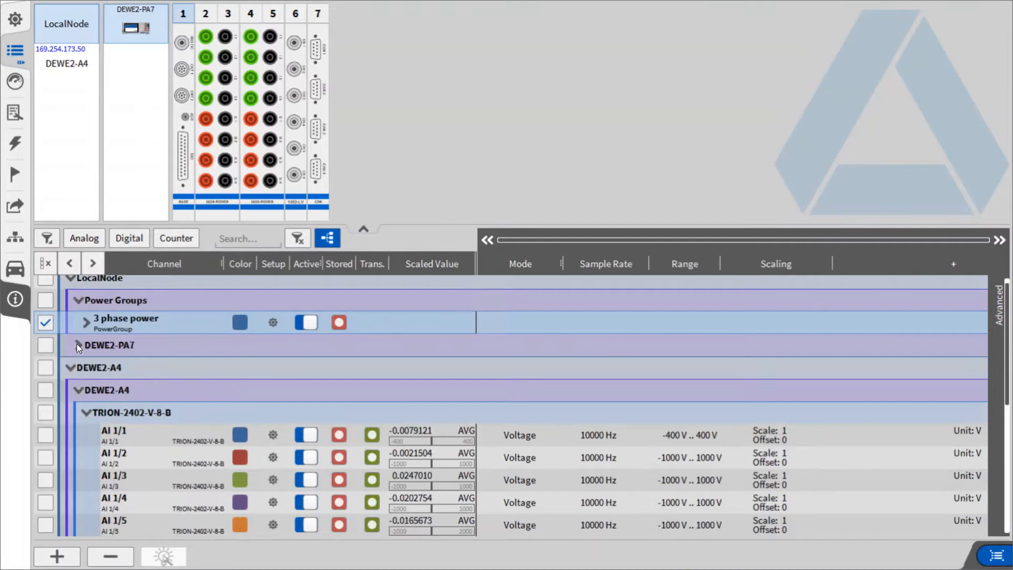
click(83, 409)
click(84, 432)
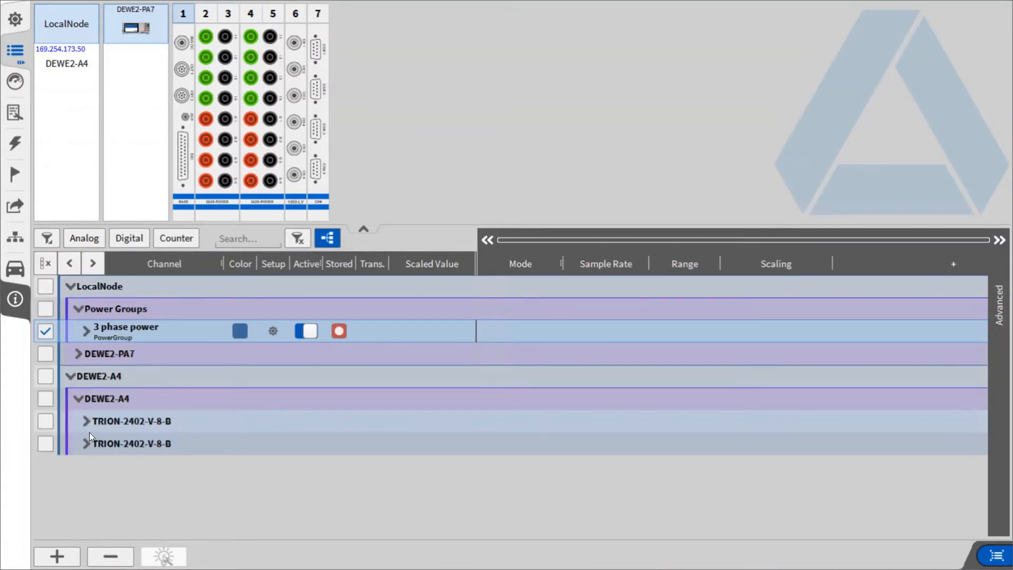
click(86, 420)
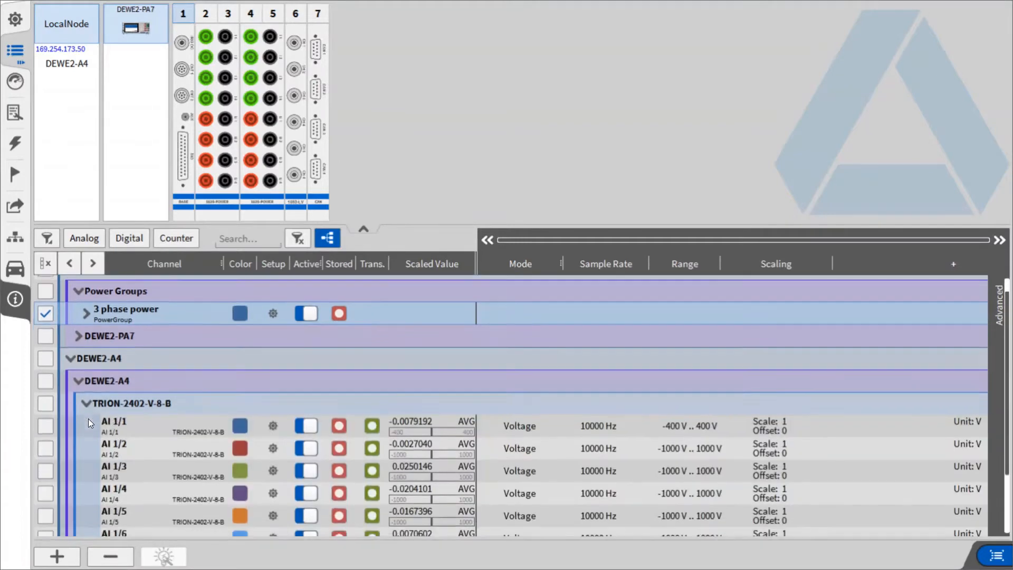
scroll(117, 425, down, 3)
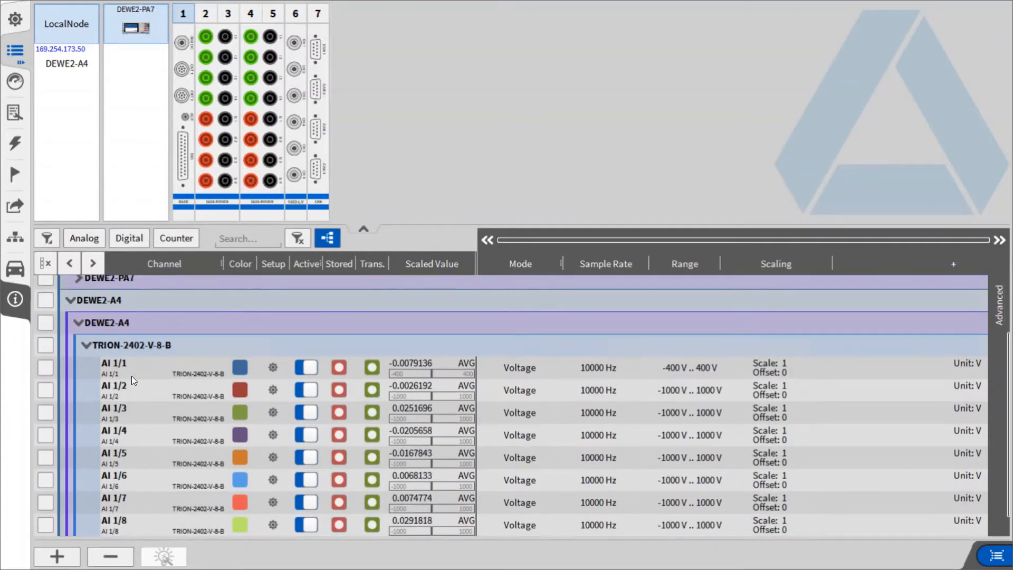
Set the range of all channels on the first TRION-2402-V-8-B module of DEWE2-A4 to -100 V .. 100 V
click(46, 346)
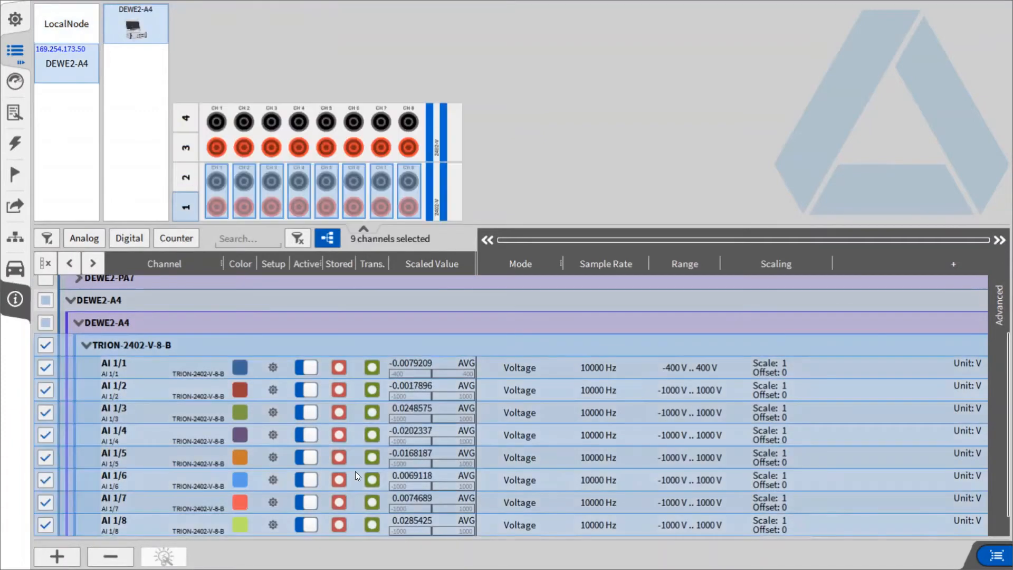
click(687, 370)
click(683, 436)
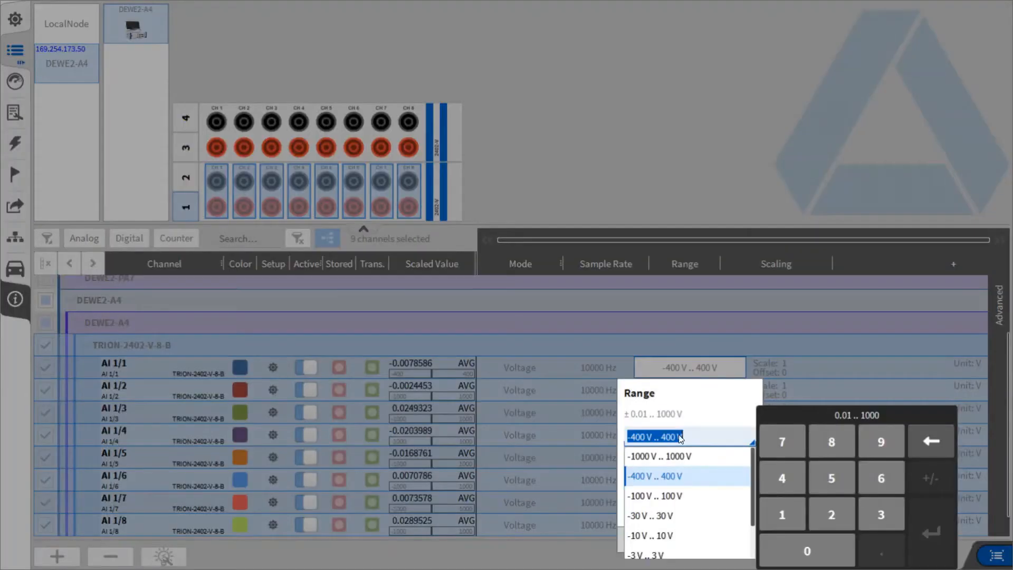
click(671, 496)
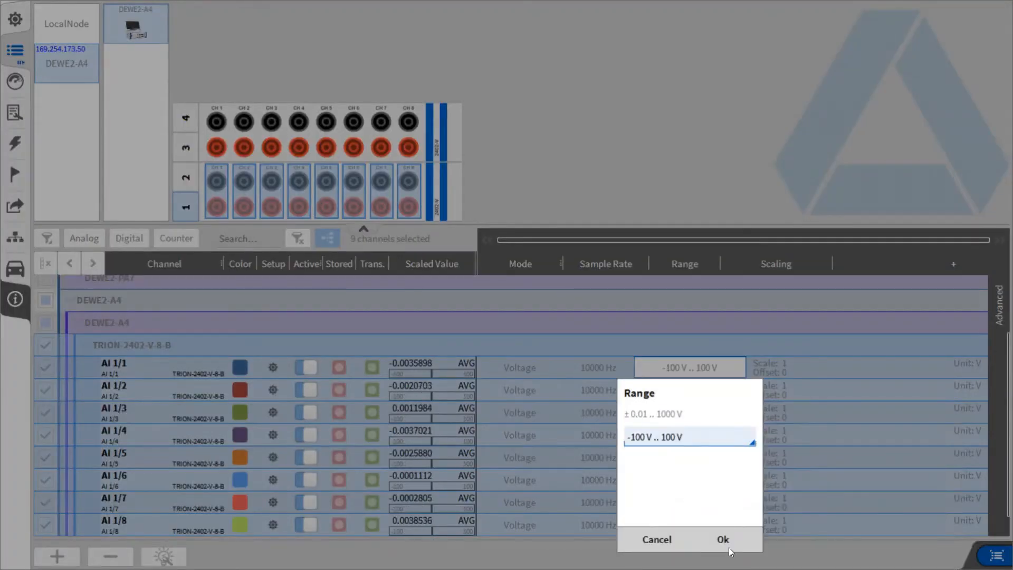
click(724, 536)
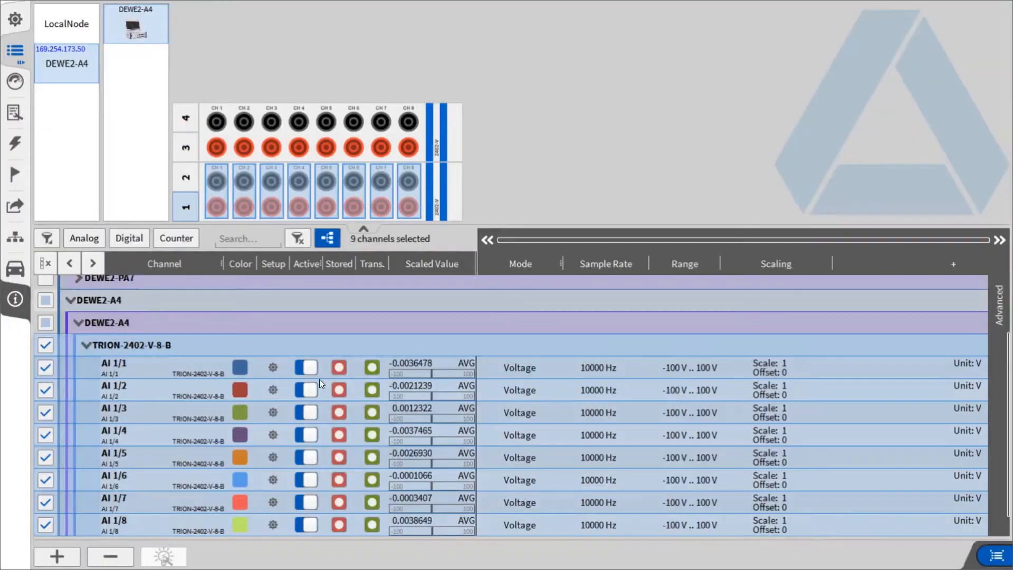
click(43, 349)
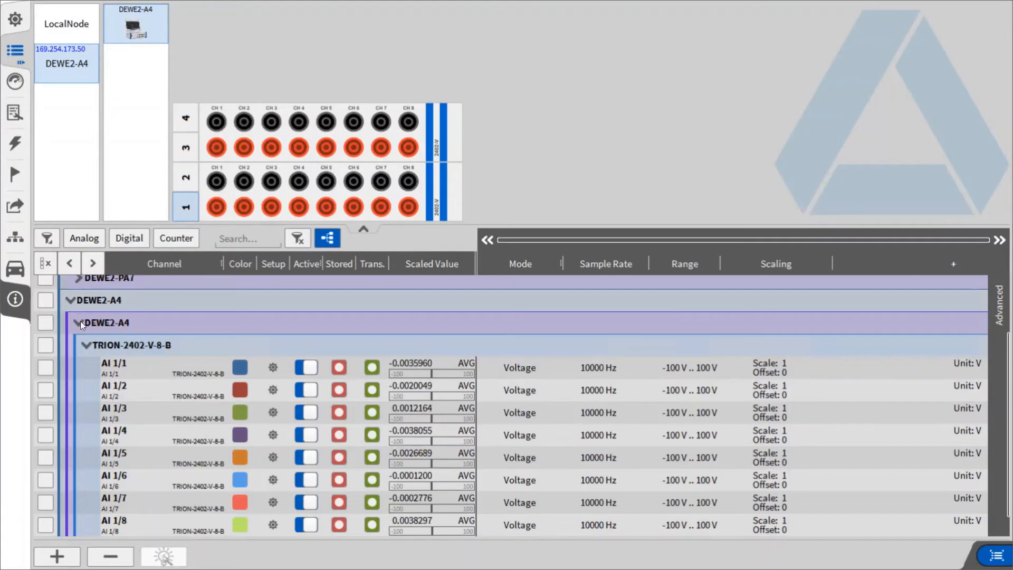
click(85, 343)
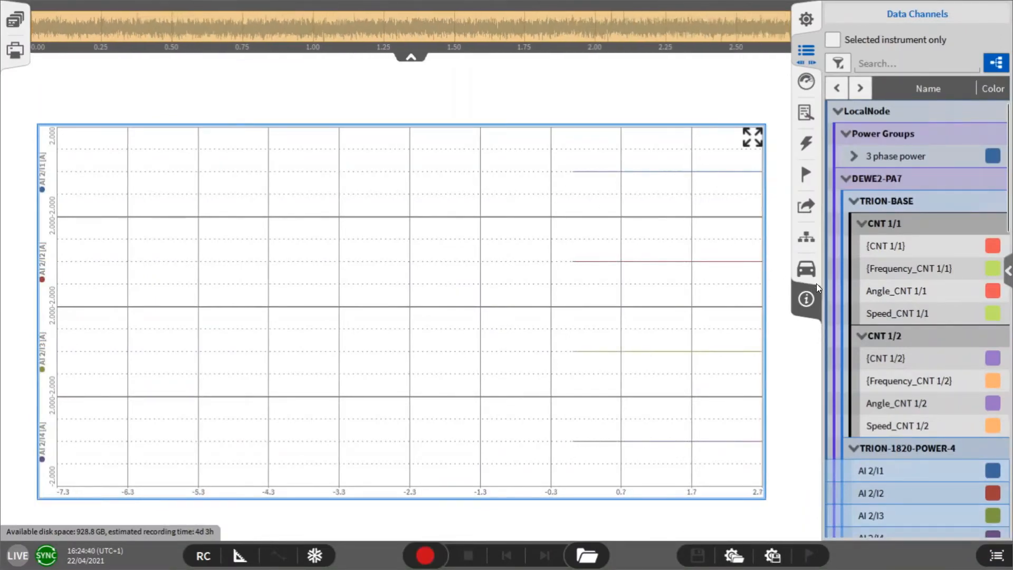
Add channels AI 1/1 and AI 1/2 of DEWE2-A4 to the selected recorder instrument
scroll(887, 371, down, 5)
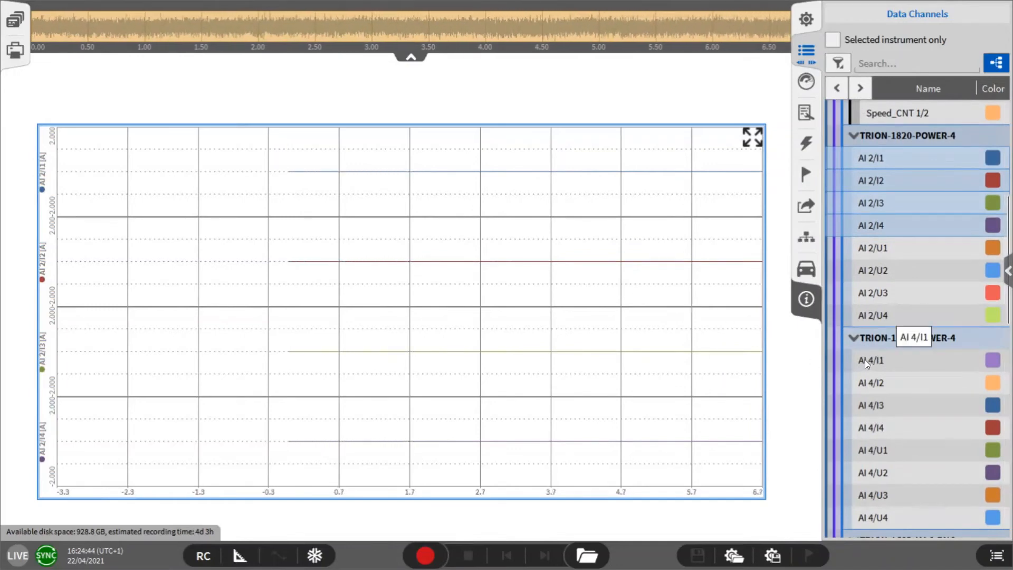
scroll(866, 378, down, 5)
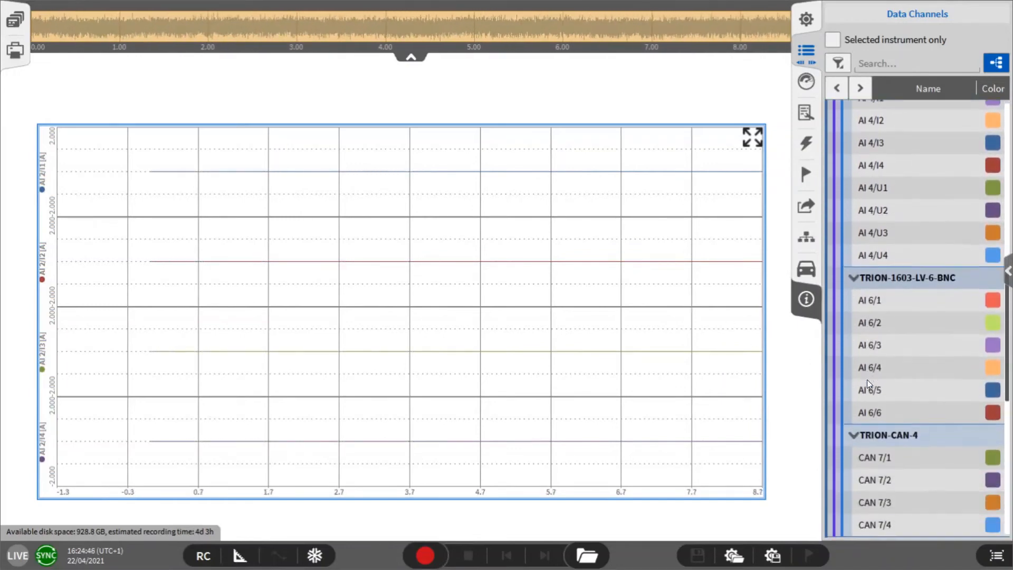
scroll(866, 379, down, 5)
click(875, 457)
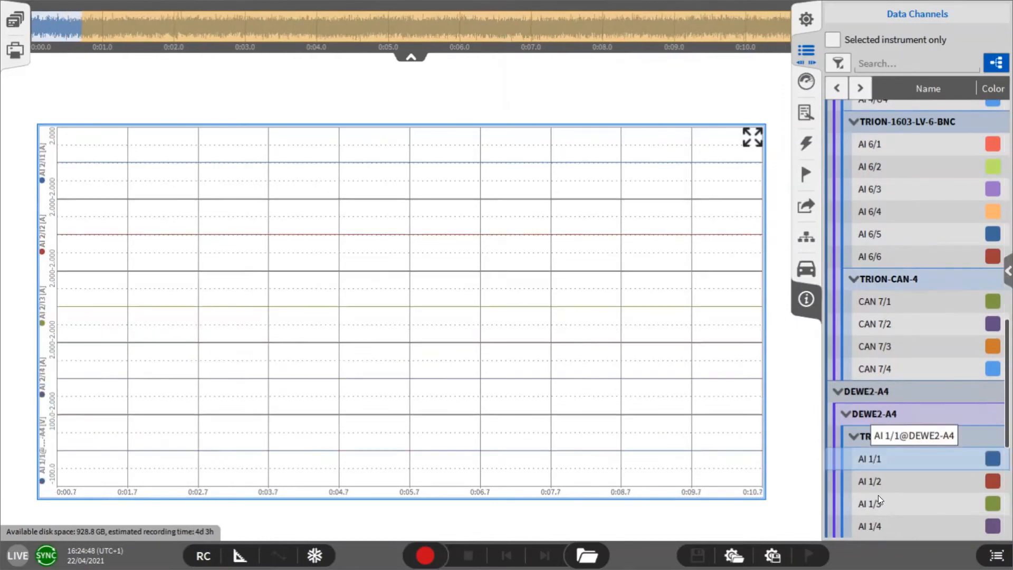
click(877, 483)
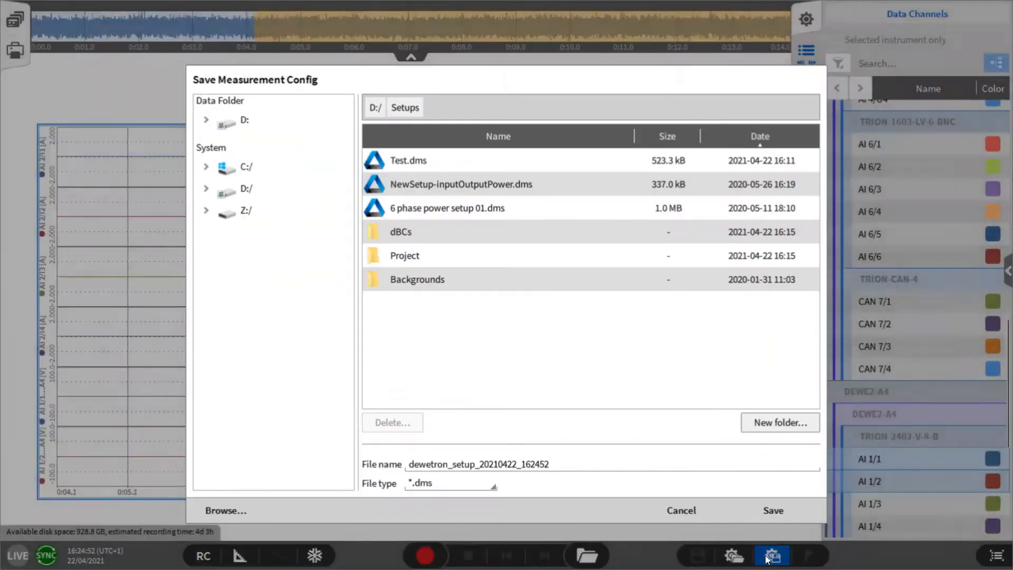
Save the measurement configuration as Test1 in the D:/Setups folder with file type *.dms
click(770, 554)
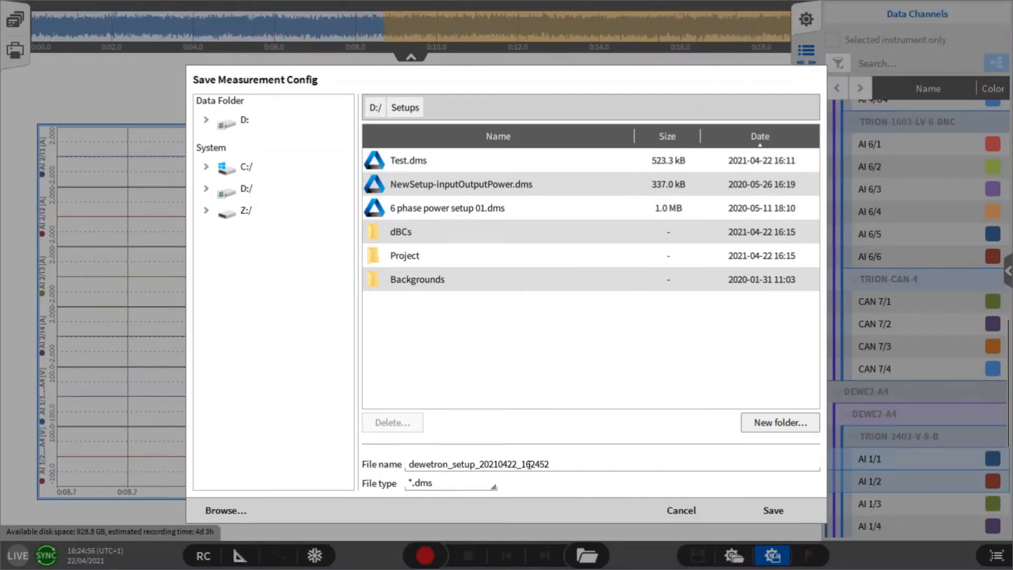
click(546, 463)
text(T)
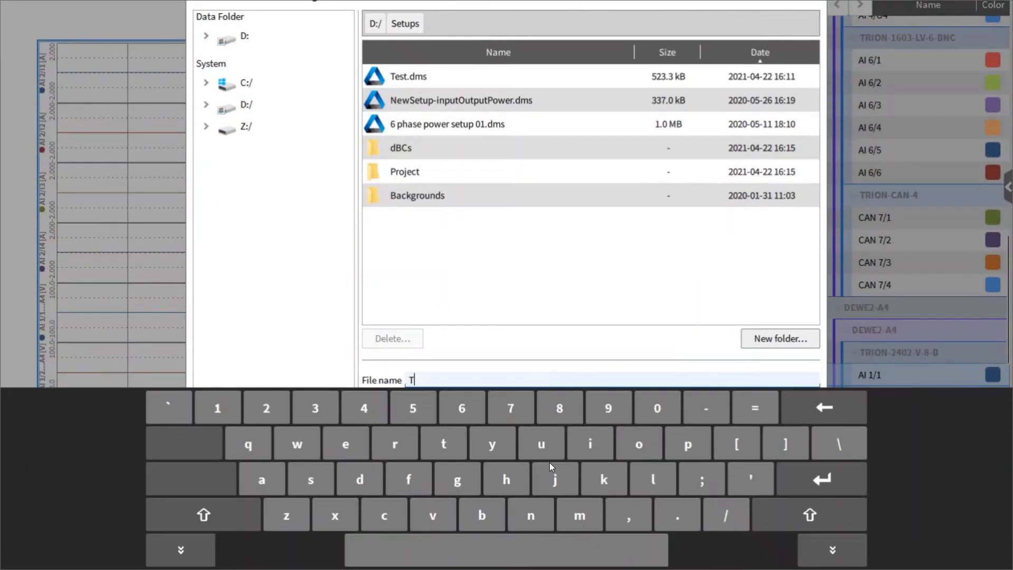
text(est1)
click(800, 493)
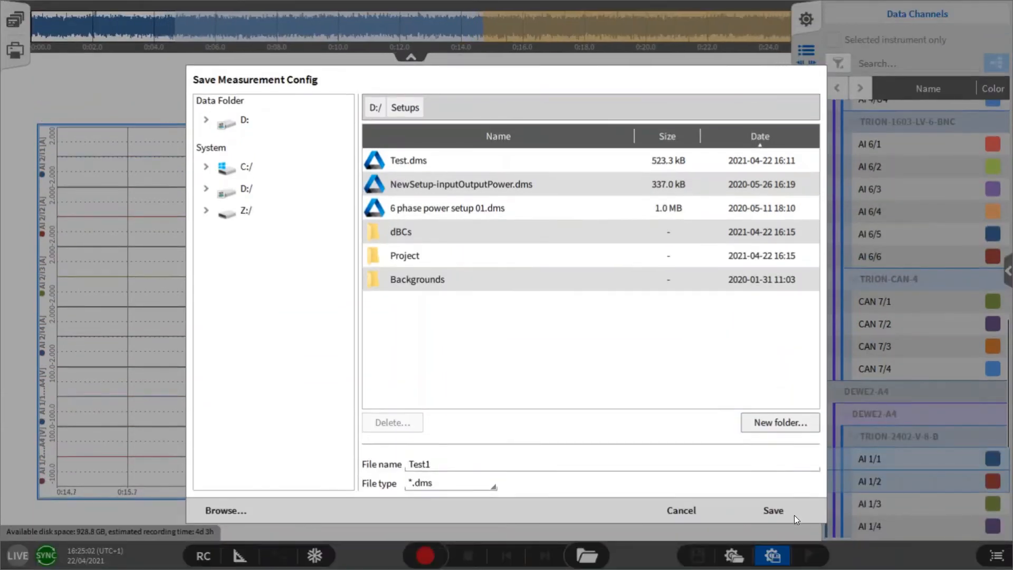
click(782, 511)
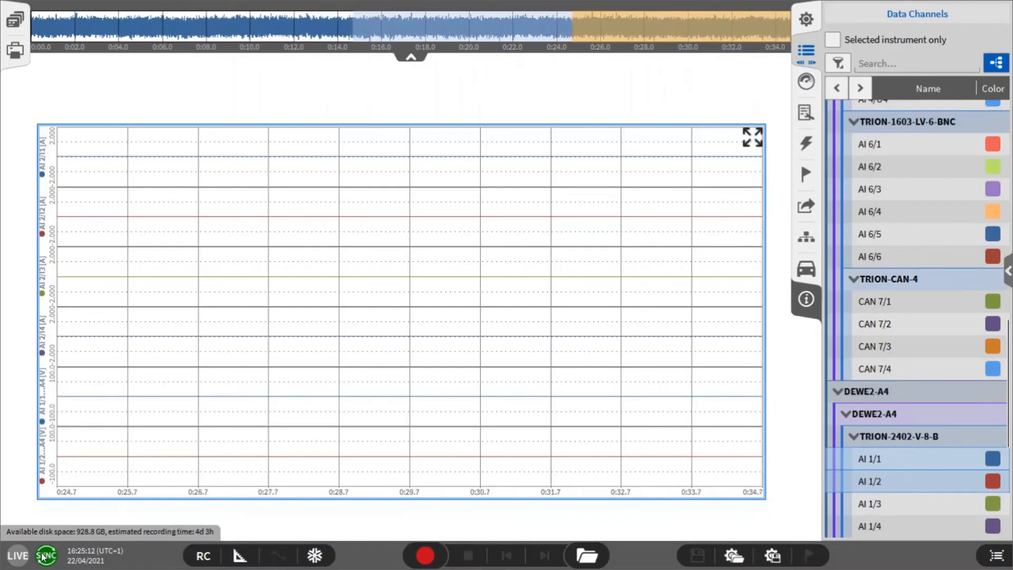
Record a measurement of about 11 seconds and open the resulting data file 20210422_162515_DEWE2-PA7.dmd
click(424, 556)
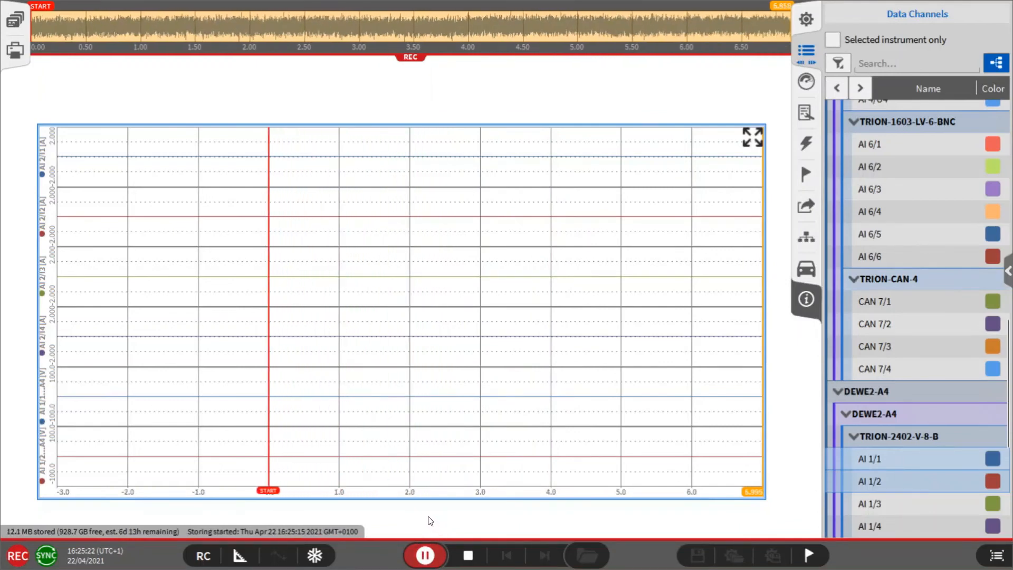
click(469, 555)
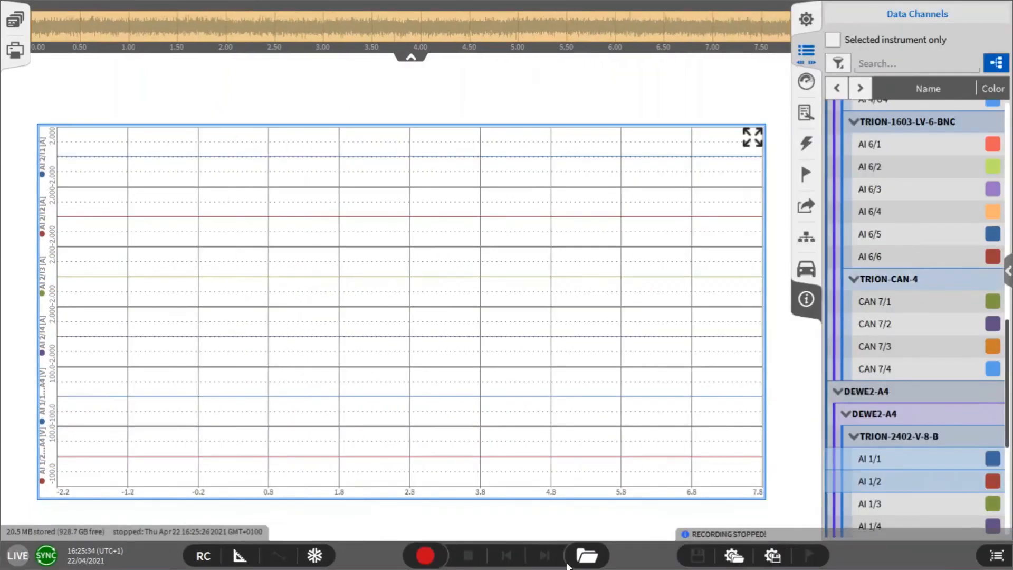
click(581, 558)
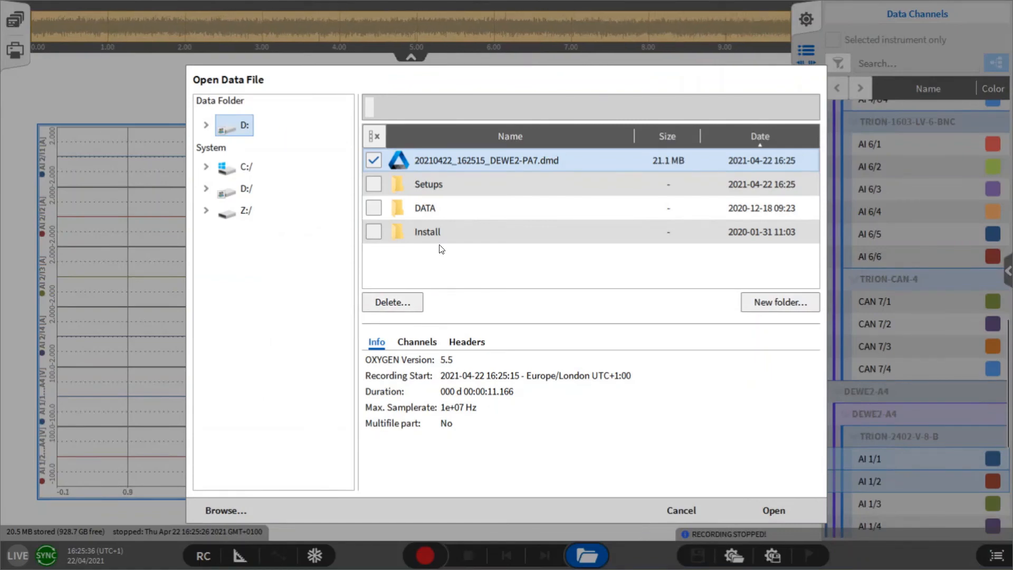
click(766, 508)
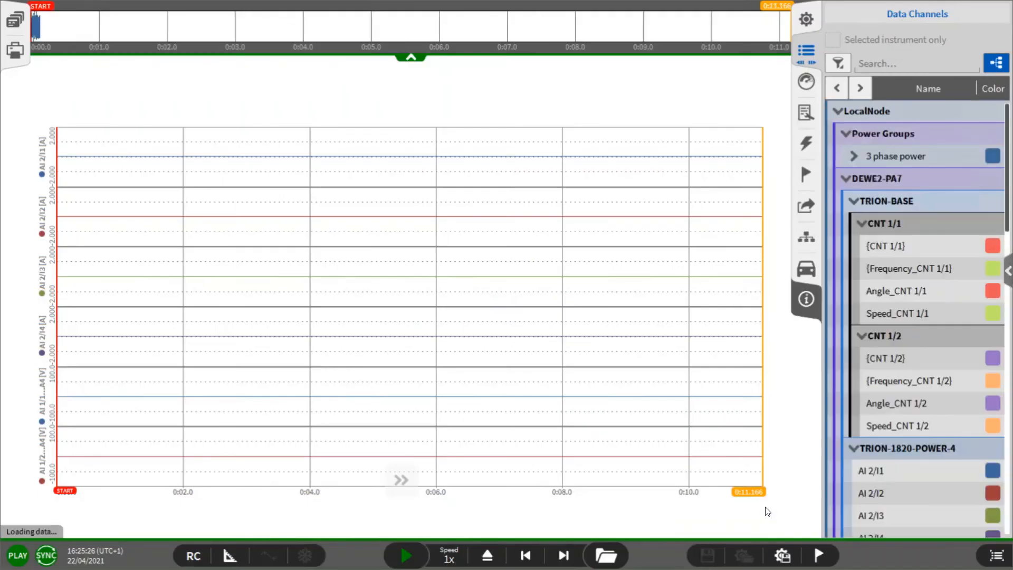
Collapse the TRION-BASE, DEWE2-PA7 and DEWE2-A4 groups in the opened data file's channel list
click(853, 201)
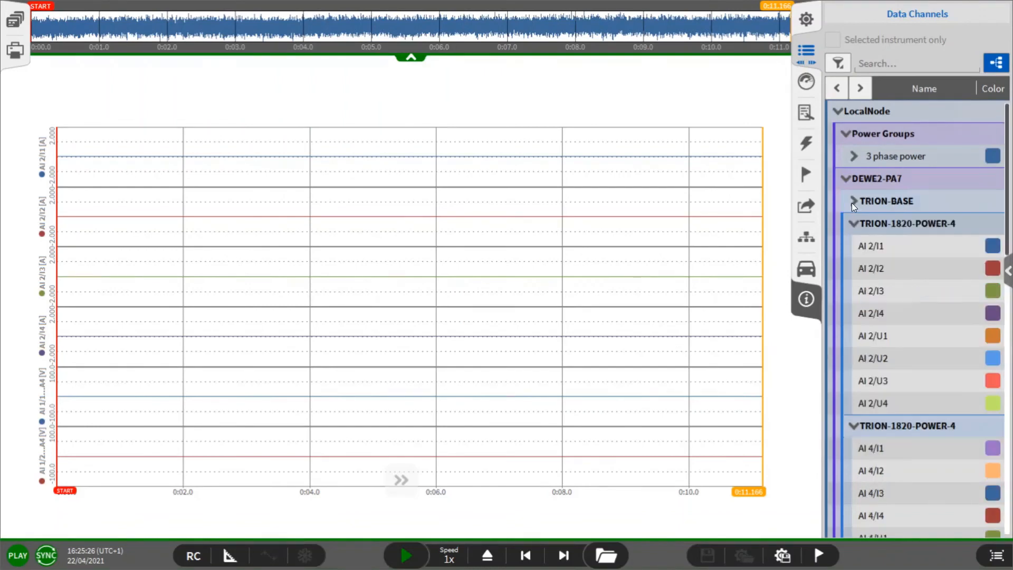
click(846, 180)
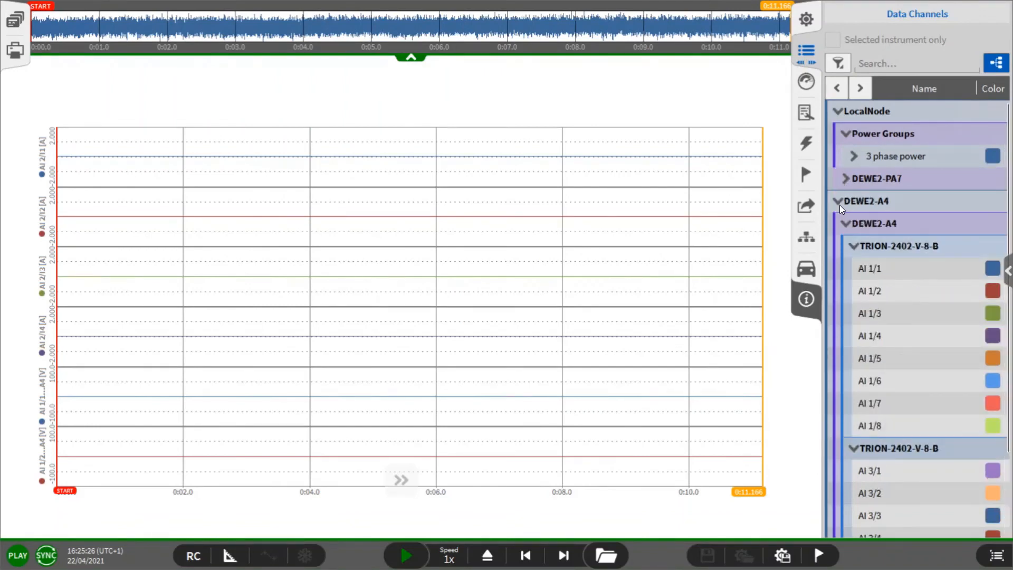
click(838, 202)
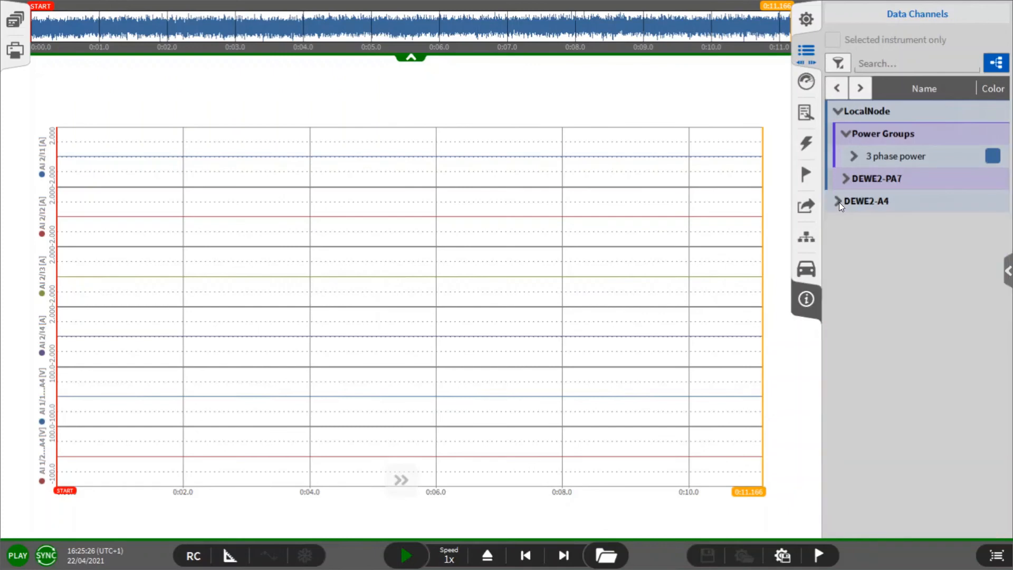